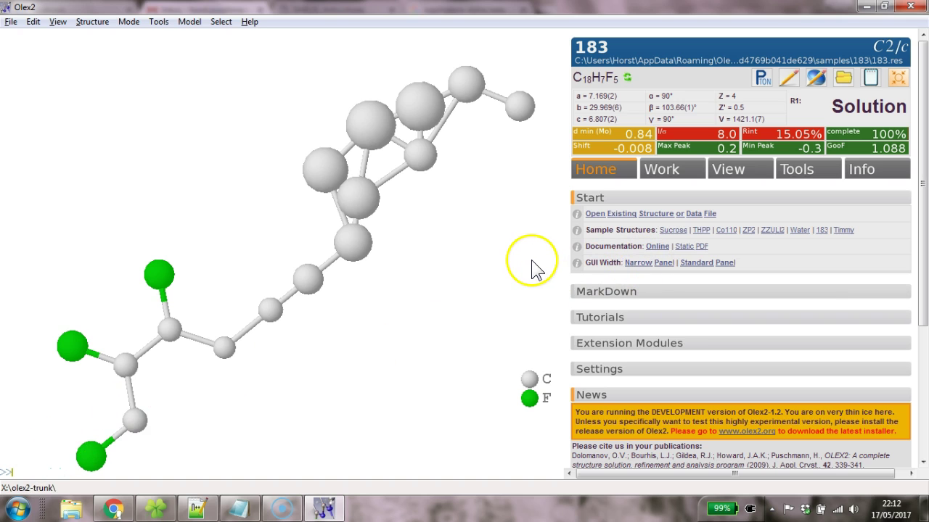
Step: Show the structure work tools and refine the 183 model
{"action": "left_click", "coordinate": [660, 172]}
{"action": "left_click_drag", "start_coordinate": [467, 222], "coordinate": [439, 212]}
{"action": "key", "text": "ctrl+r"}
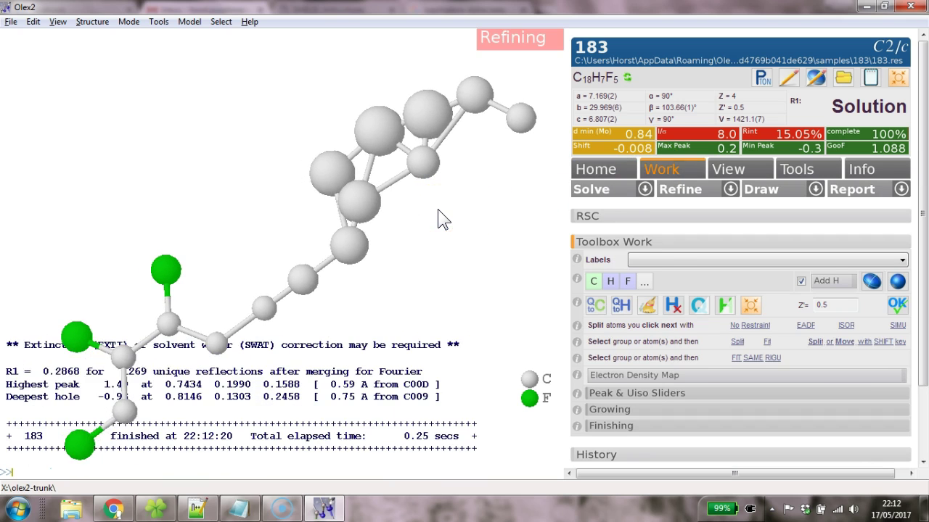
{"action": "left_click_drag", "start_coordinate": [441, 210], "coordinate": [465, 243]}
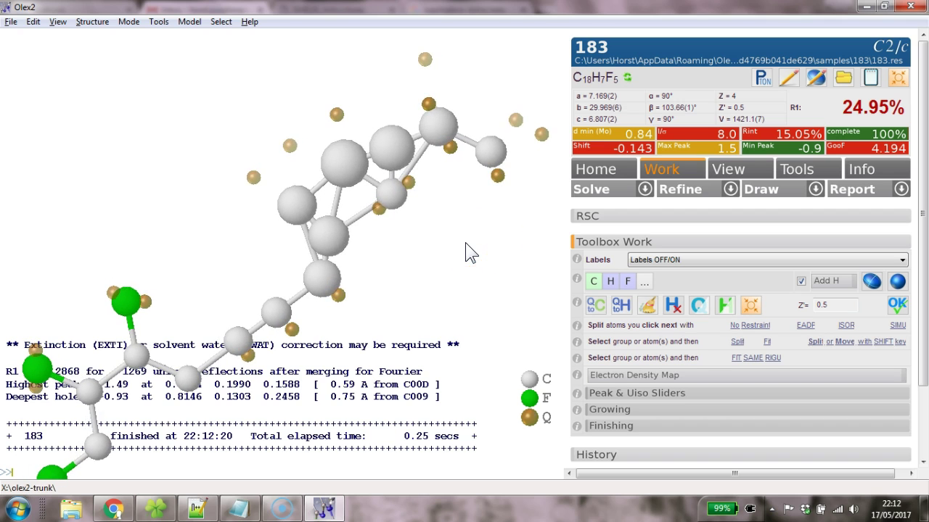
{"action": "type", "text": "pack"}
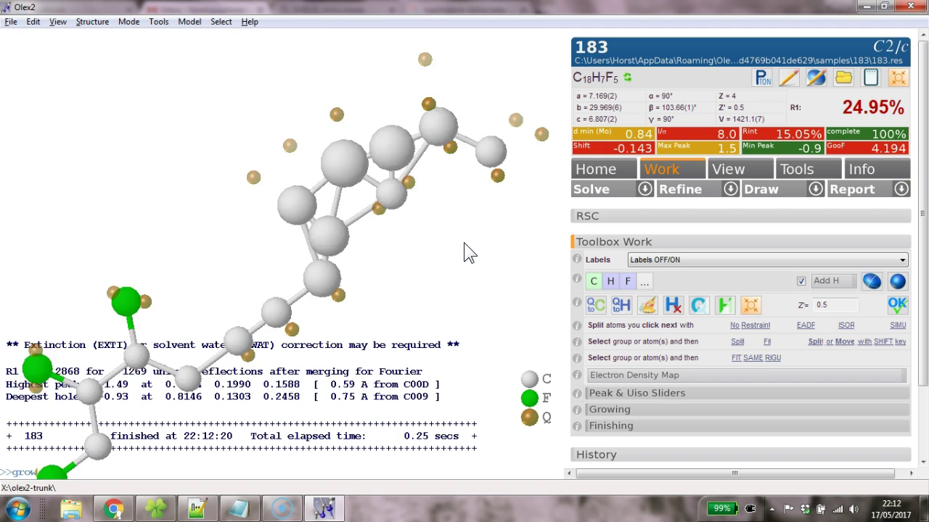
{"action": "key", "text": "Return"}
{"action": "type", "text": "fuse"}
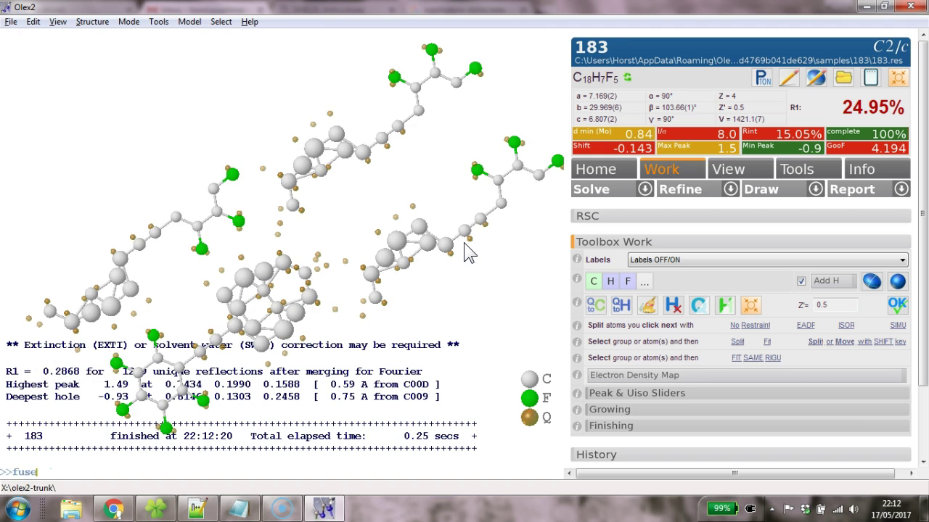
{"action": "key", "text": "Return"}
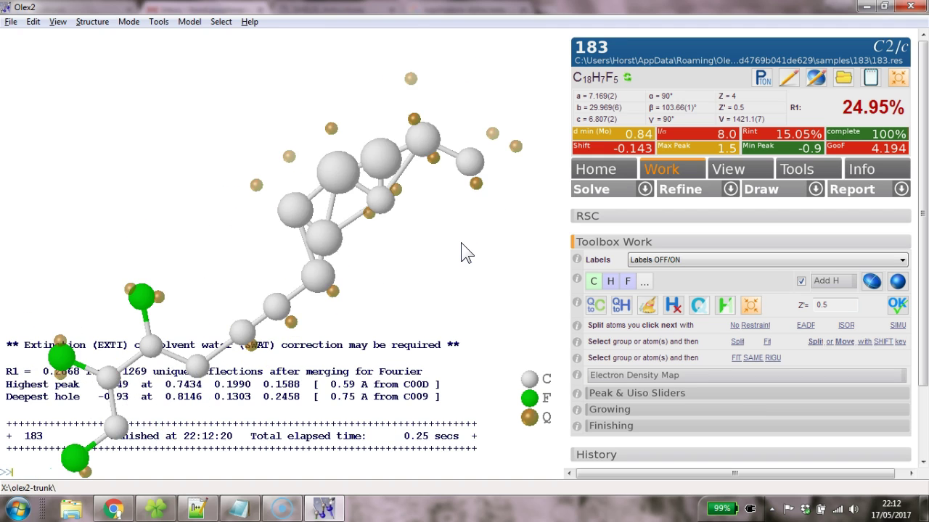
Step: Hide the Q peaks and grow the structure into the complete molecule
{"action": "key", "text": "ctrl+g"}
{"action": "key", "text": "Escape"}
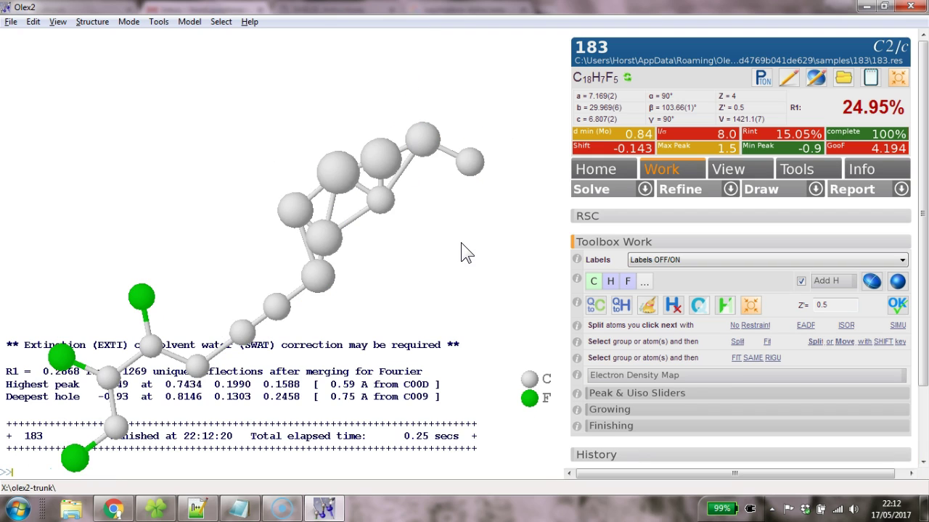
{"action": "type", "text": "grow"}
{"action": "key", "text": "Return"}
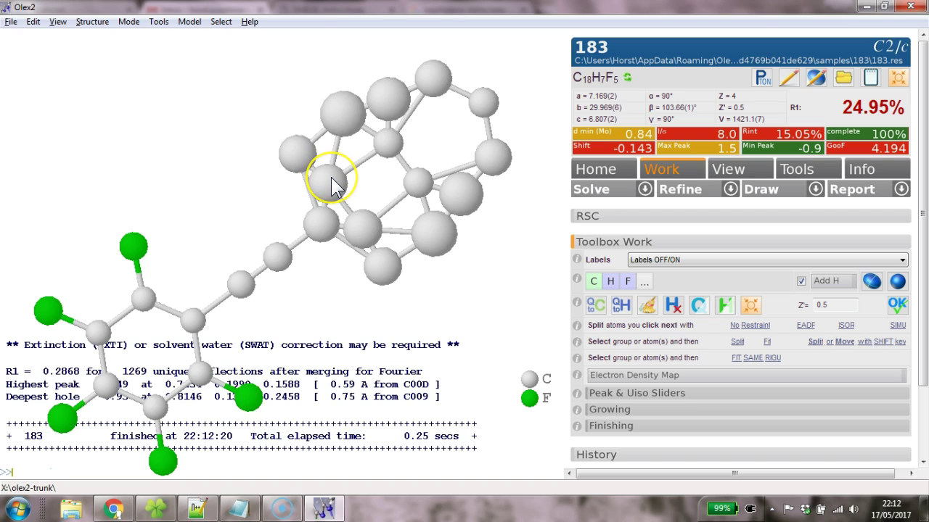
Step: Delete the overlapping carbon atoms C00EC, C00HC, C00GC and C00FC from the grown ring system
{"action": "mouse_move", "coordinate": [331, 179]}
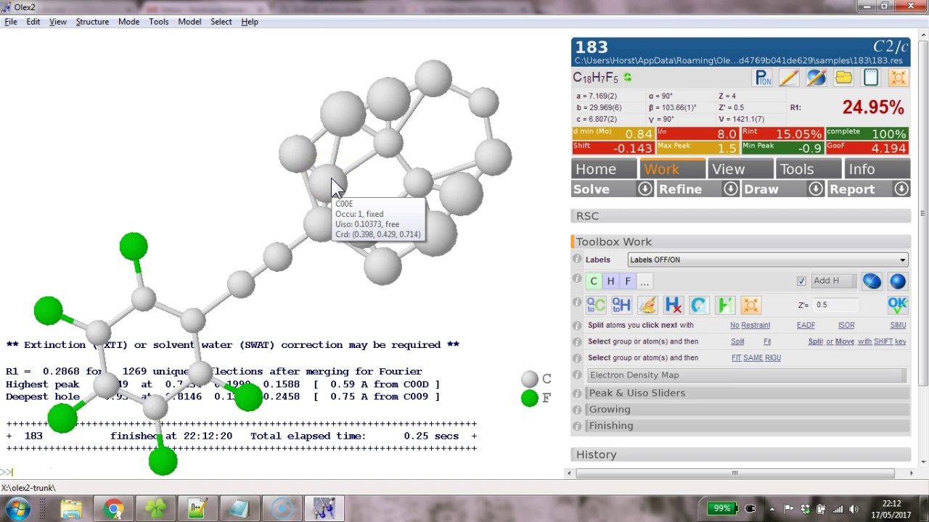
{"action": "key", "text": "Delete"}
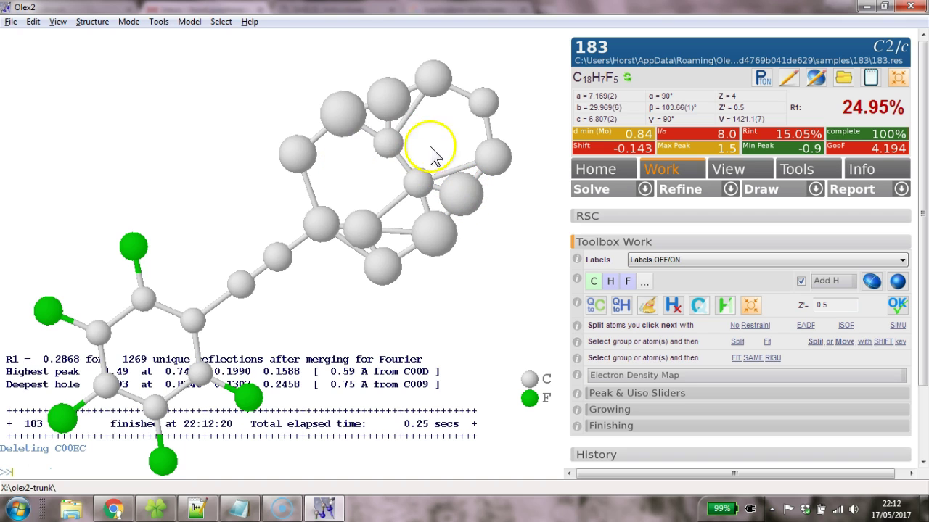
{"action": "key", "text": "Delete"}
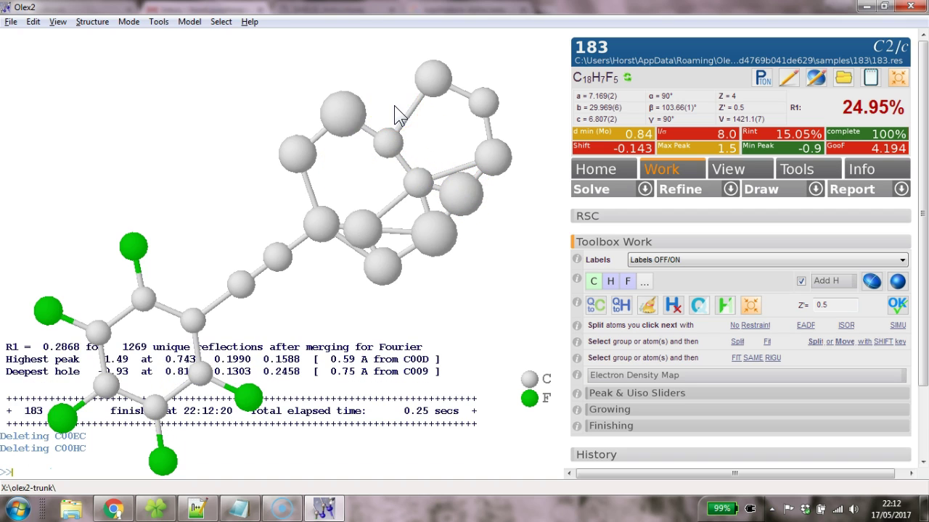
{"action": "left_click", "coordinate": [434, 234]}
{"action": "left_click", "coordinate": [387, 270]}
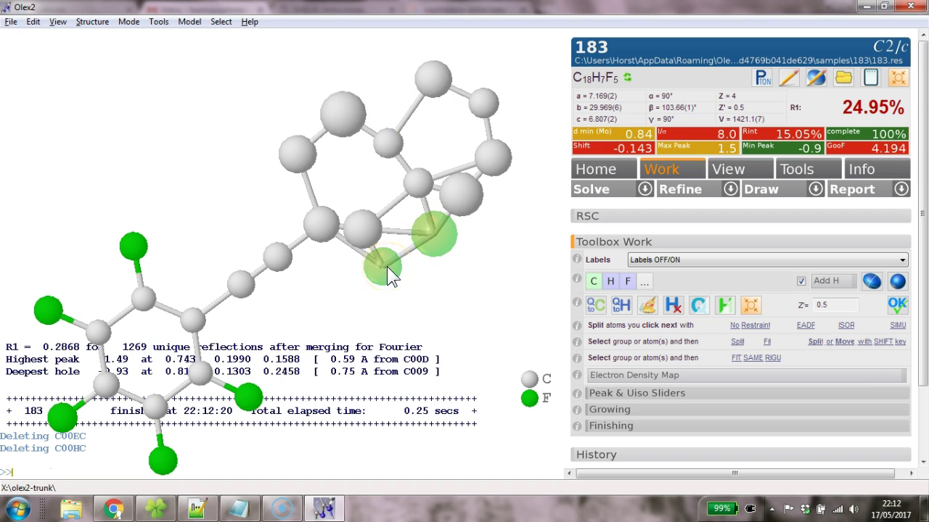
{"action": "key", "text": "Delete"}
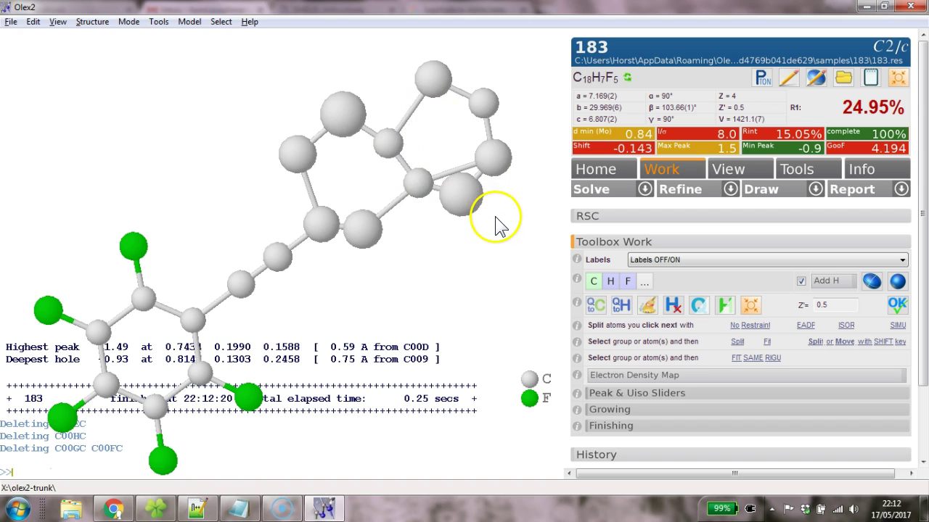
Step: Assign the ten remaining carbons of the fused rings to part -1 with the -c option, and fuse the structure
{"action": "left_click_drag", "start_coordinate": [504, 224], "coordinate": [534, 223]}
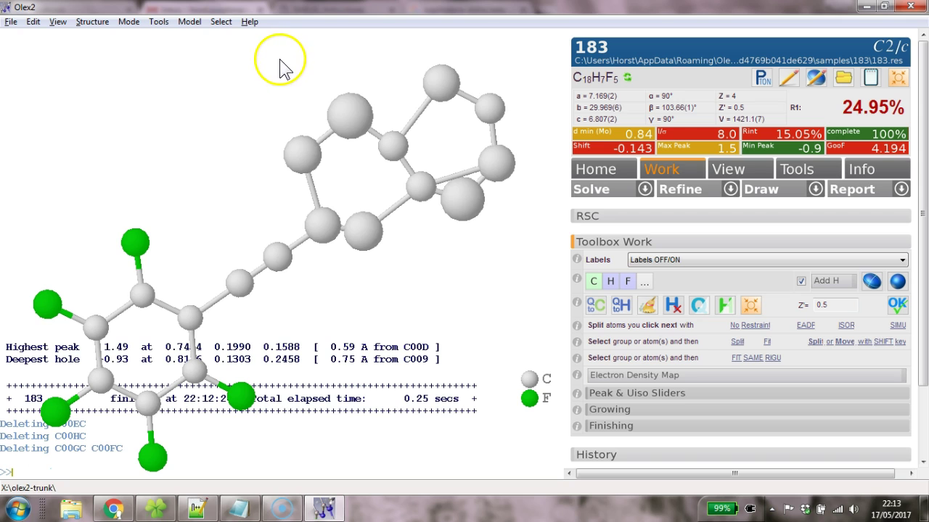
{"action": "left_click_drag", "start_coordinate": [280, 59], "coordinate": [533, 247]}
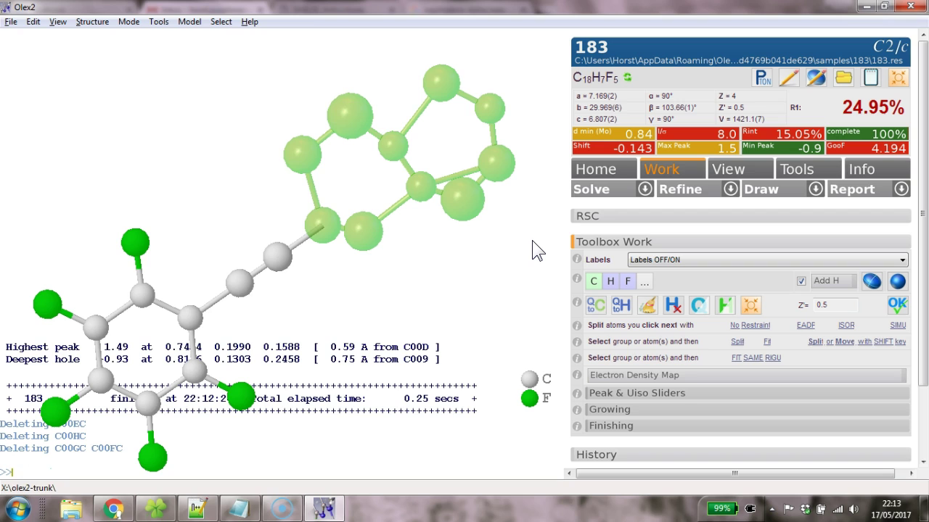
{"action": "type", "text": "part -1 -c"}
{"action": "key", "text": "Return"}
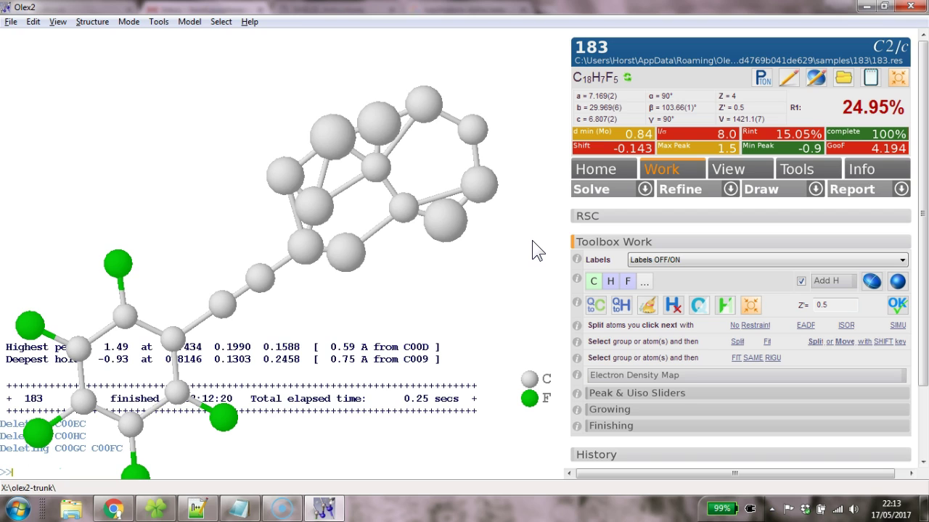
{"action": "type", "text": "fuse"}
{"action": "key", "text": "Return"}
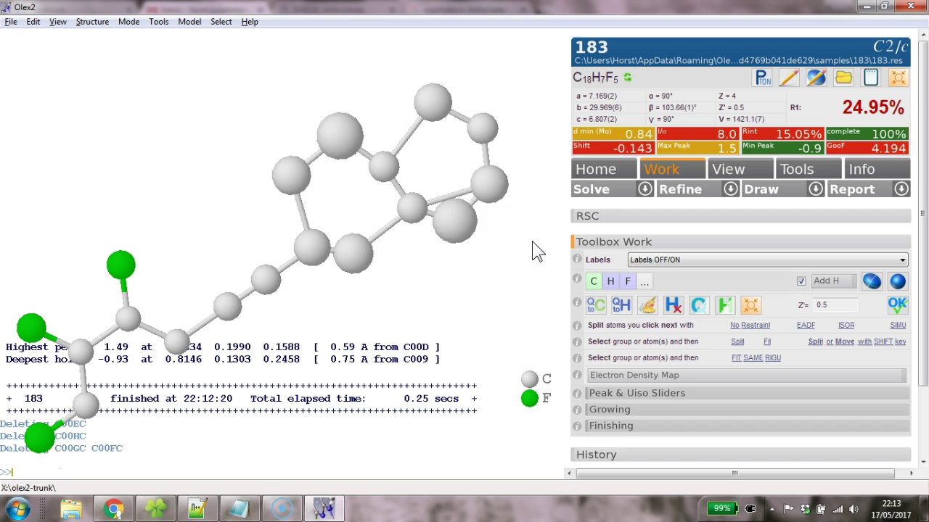
Step: Check the whole fragment for overlapping atoms and fuse the structure with a value of 0.5
{"action": "left_click", "coordinate": [470, 229]}
{"action": "left_click", "coordinate": [470, 227]}
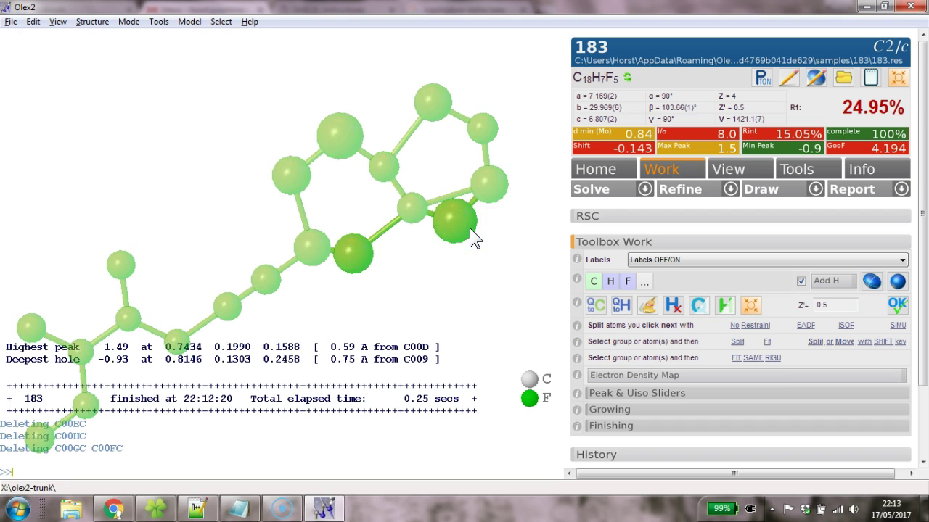
{"action": "left_click", "coordinate": [373, 267]}
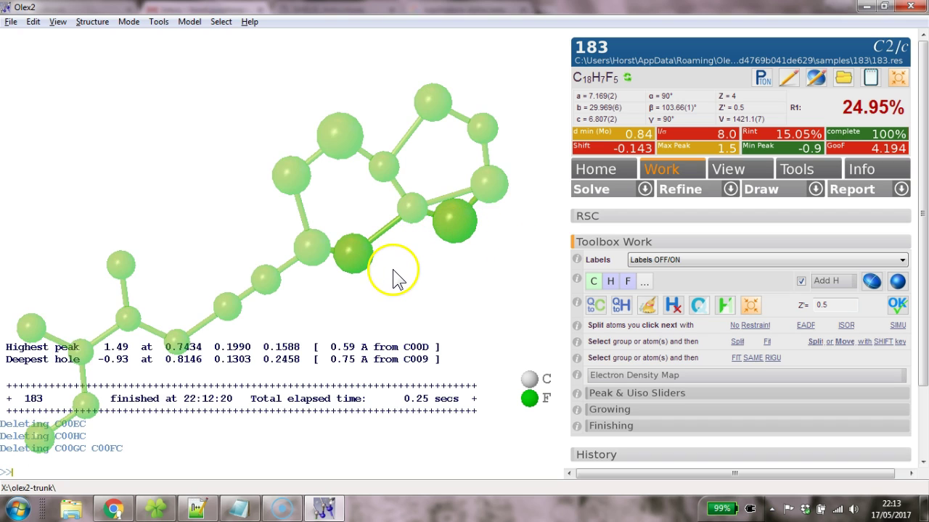
{"action": "double_click", "coordinate": [394, 270]}
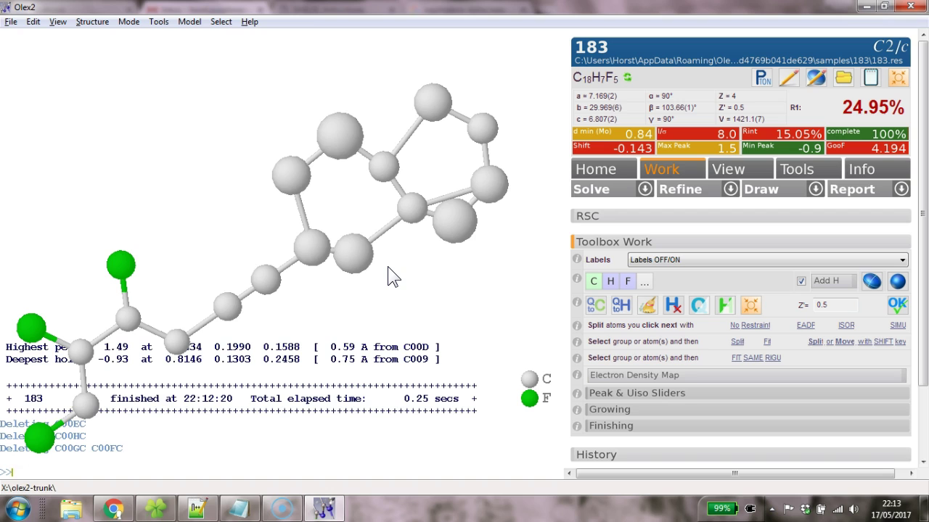
{"action": "type", "text": "fuse "}
{"action": "type", "text": "0"}
{"action": "type", "text": ".5"}
{"action": "key", "text": "Return"}
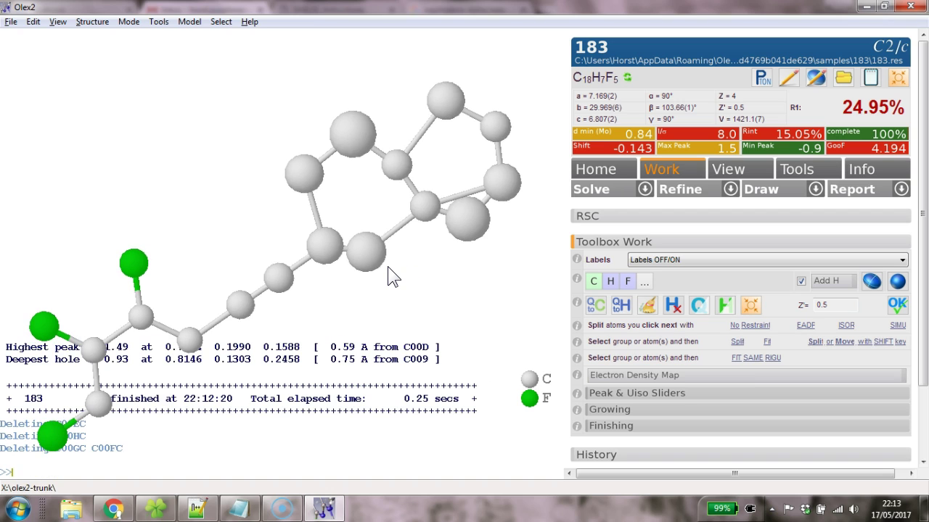
{"action": "double_click", "coordinate": [370, 257]}
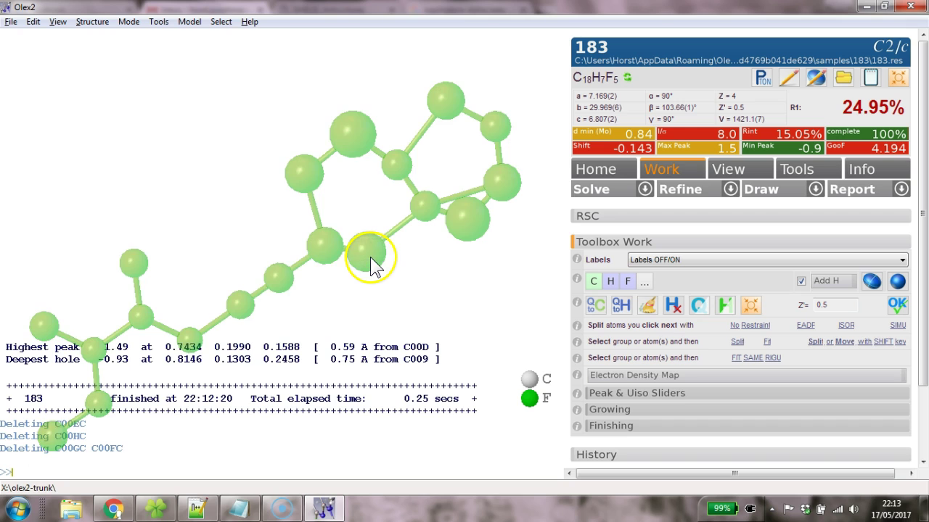
{"action": "left_click", "coordinate": [429, 287]}
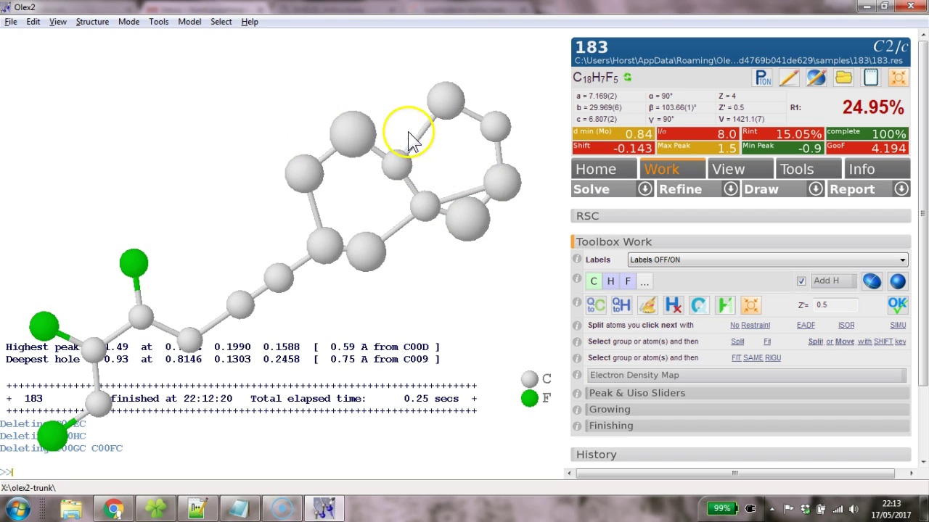
Step: Apply AFIX 116 to the ten carbons of the fused rings, picked in sequence around both rings
{"action": "left_click", "coordinate": [356, 132]}
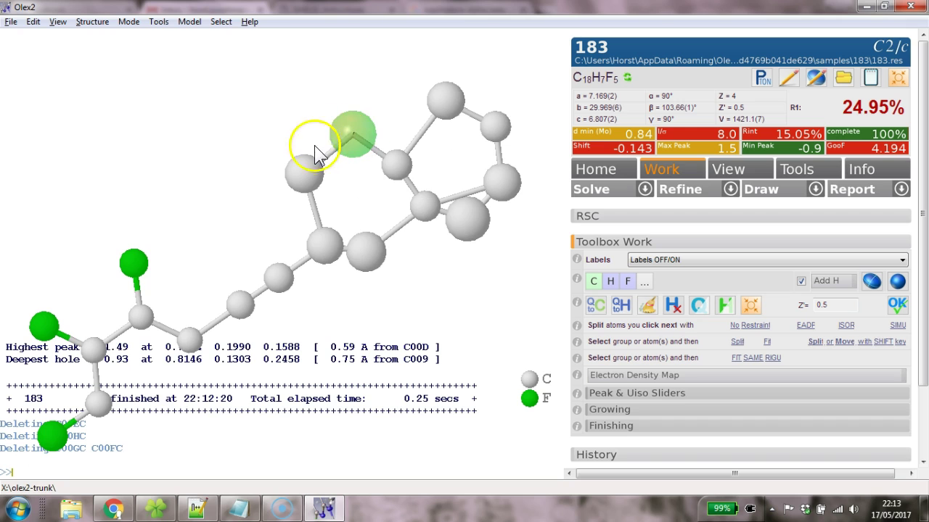
{"action": "left_click", "coordinate": [303, 174]}
{"action": "left_click", "coordinate": [323, 245]}
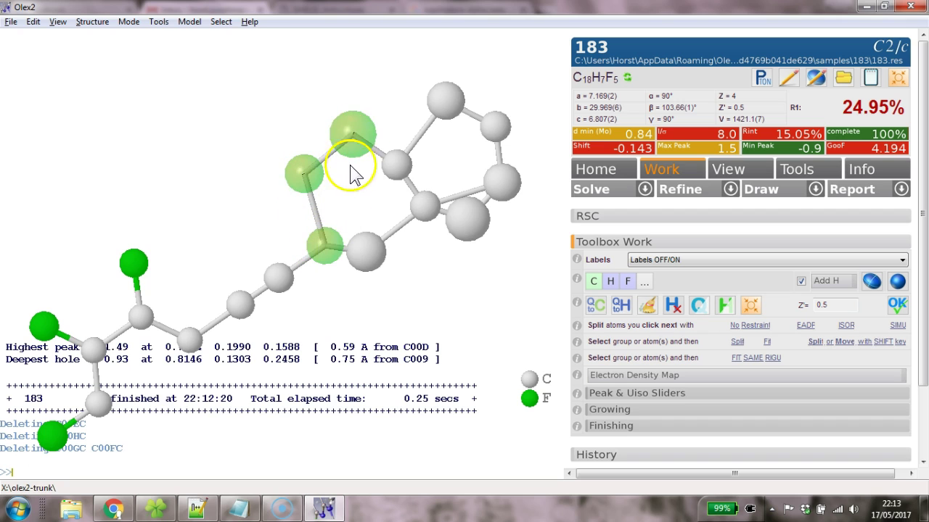
{"action": "left_click", "coordinate": [368, 250]}
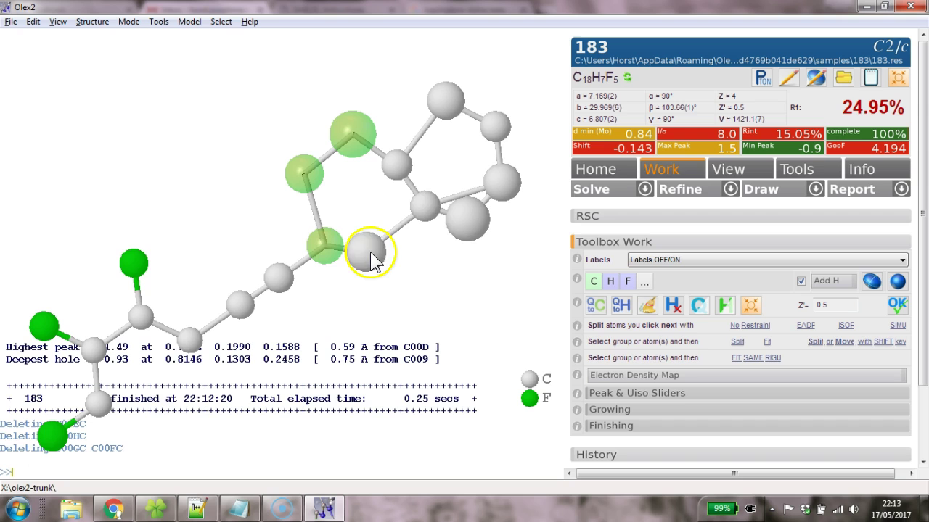
{"action": "left_click", "coordinate": [425, 208]}
{"action": "left_click", "coordinate": [398, 165]}
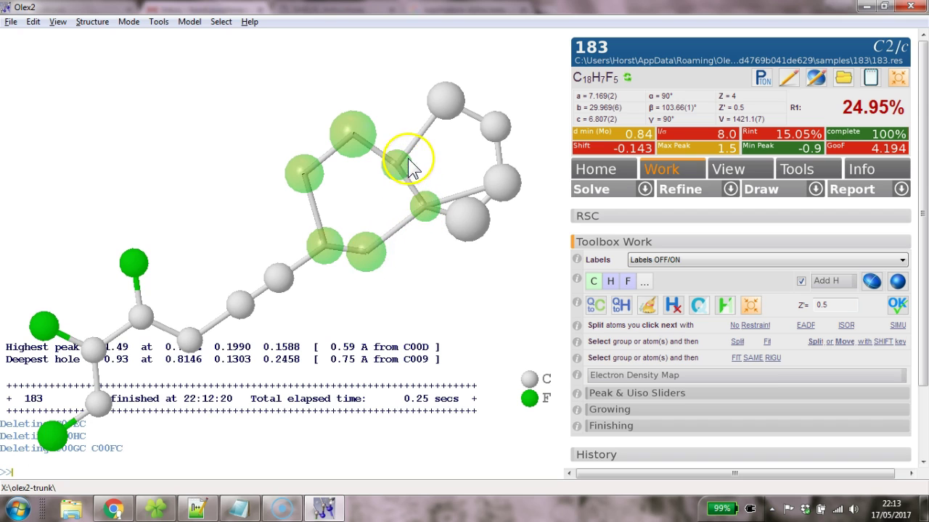
{"action": "left_click", "coordinate": [448, 100]}
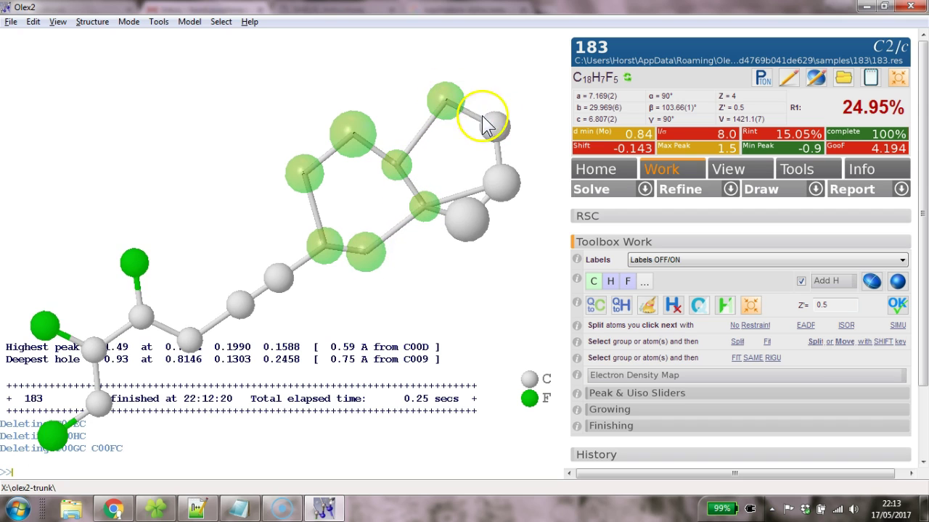
{"action": "left_click", "coordinate": [495, 129]}
{"action": "left_click", "coordinate": [500, 178]}
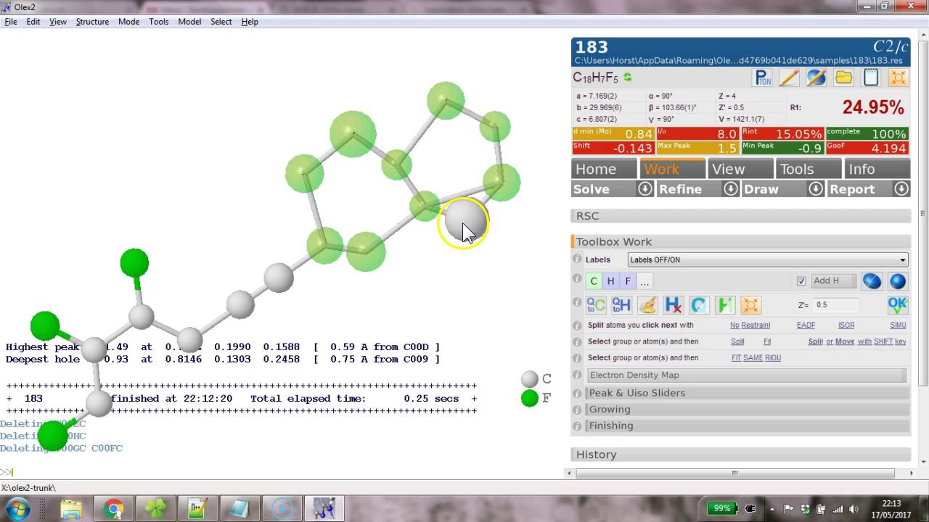
{"action": "left_click", "coordinate": [466, 219]}
{"action": "type", "text": "afi"}
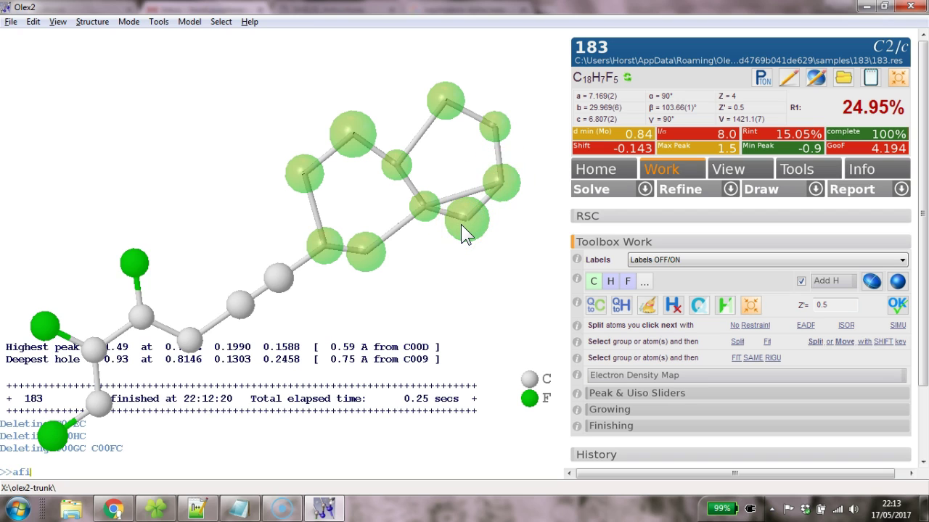
{"action": "type", "text": "x 116"}
{"action": "key", "text": "Return"}
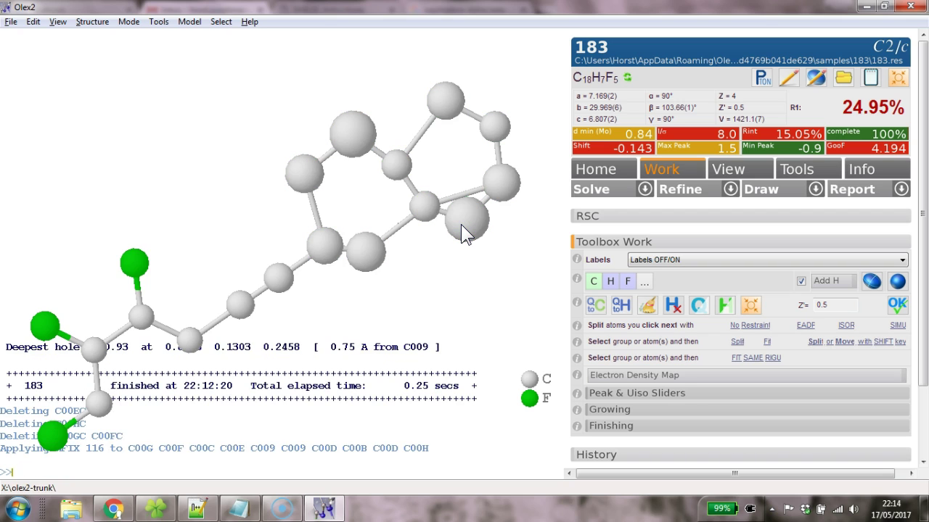
Step: Refine the constrained ring model and run the pi command on the structure
{"action": "key", "text": "ctrl+r"}
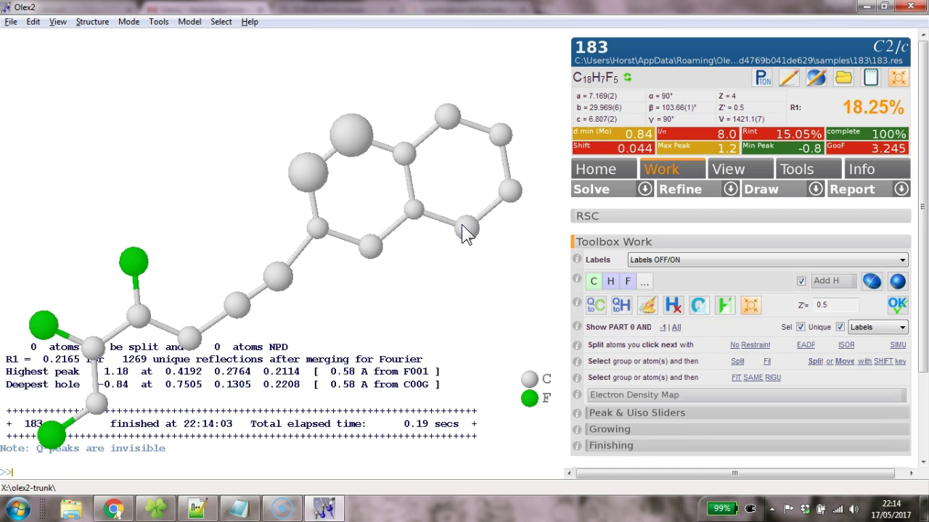
{"action": "mouse_move", "coordinate": [505, 243]}
{"action": "left_mouse_down"}
{"action": "mouse_move", "coordinate": [508, 234]}
{"action": "mouse_move", "coordinate": [493, 234]}
{"action": "left_mouse_up"}
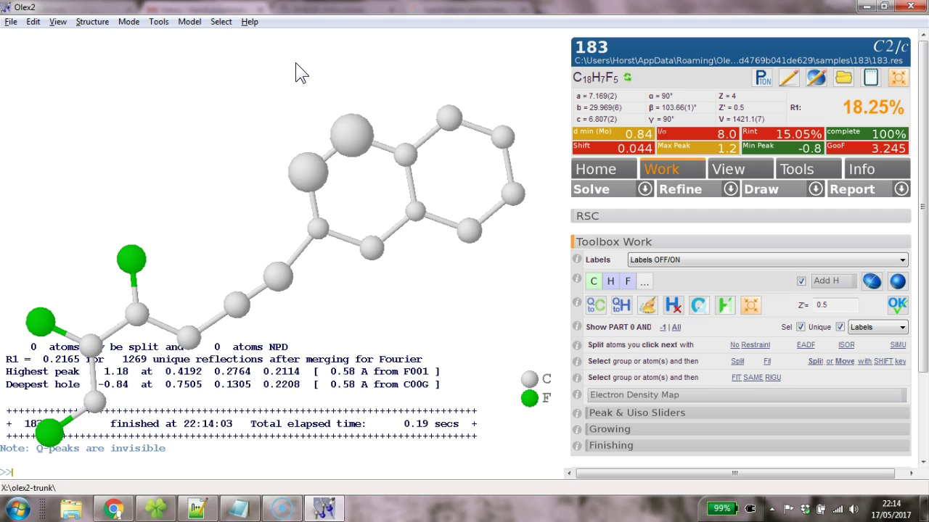
{"action": "type", "text": "pi"}
{"action": "key", "text": "Return"}
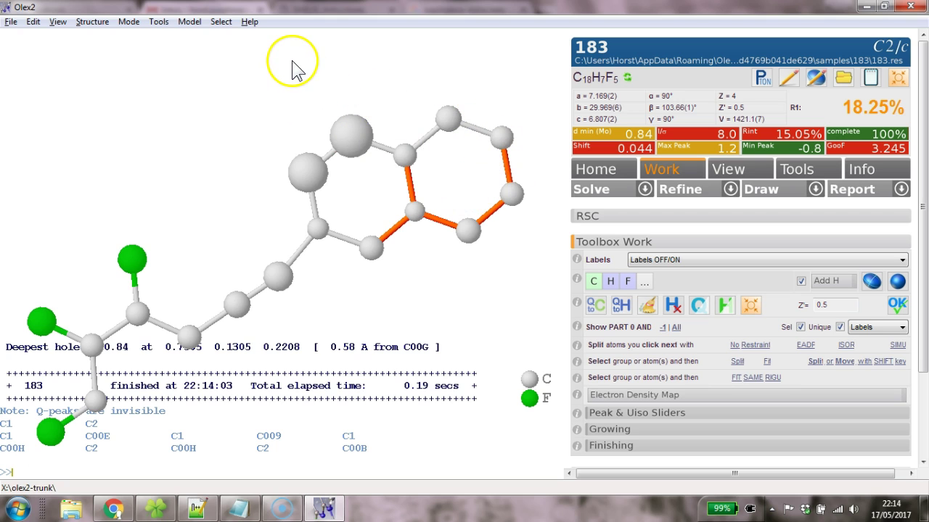
Step: Assign the ten carbons of the fused rings to part -1 with a value of 0.5
{"action": "left_click_drag", "start_coordinate": [293, 61], "coordinate": [545, 257], "text": "shift"}
{"action": "type", "text": "part"}
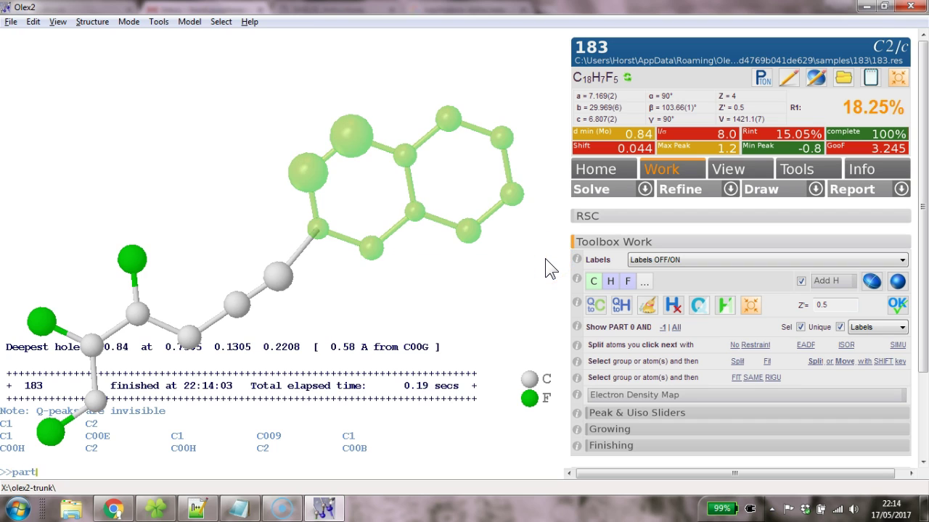
{"action": "type", "text": " -1 0.5"}
{"action": "key", "text": "Return"}
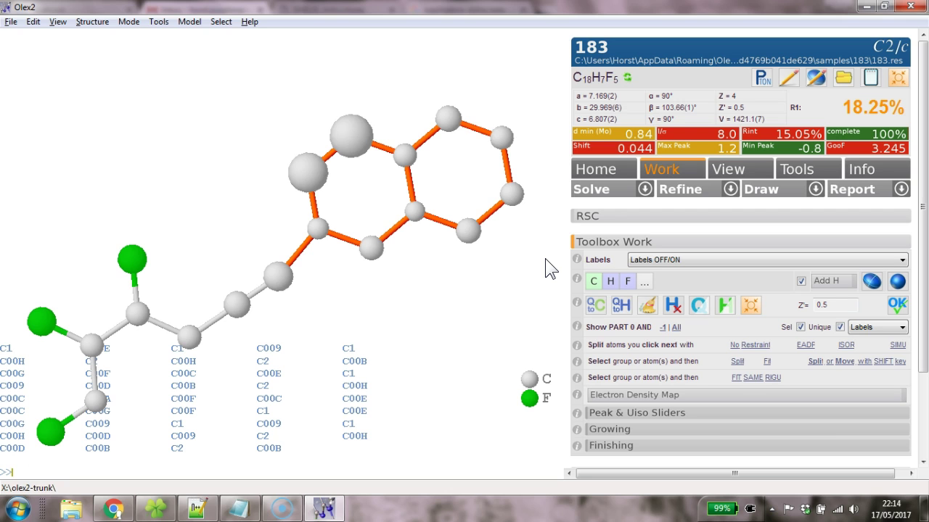
Step: Refine the part -1 ring model, make its atoms anisotropic and refine again
{"action": "key", "text": "ctrl+r"}
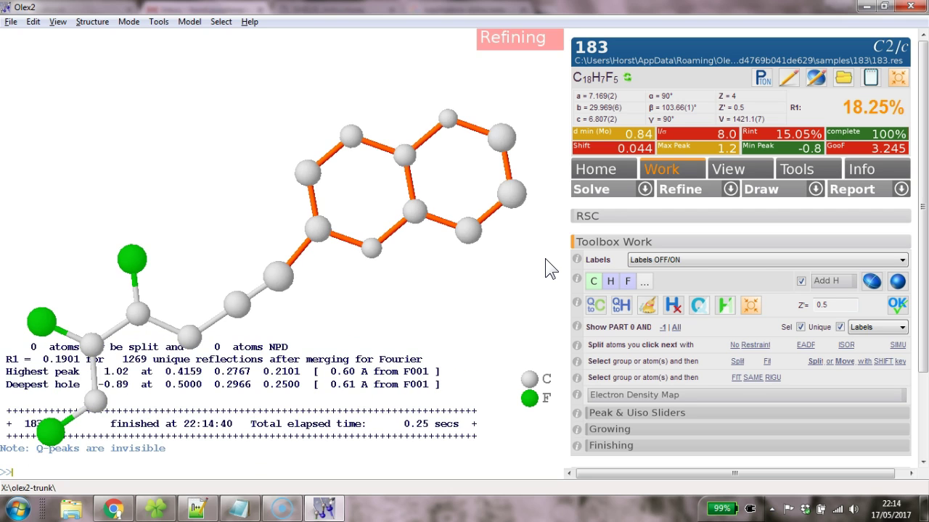
{"action": "left_click", "coordinate": [541, 218]}
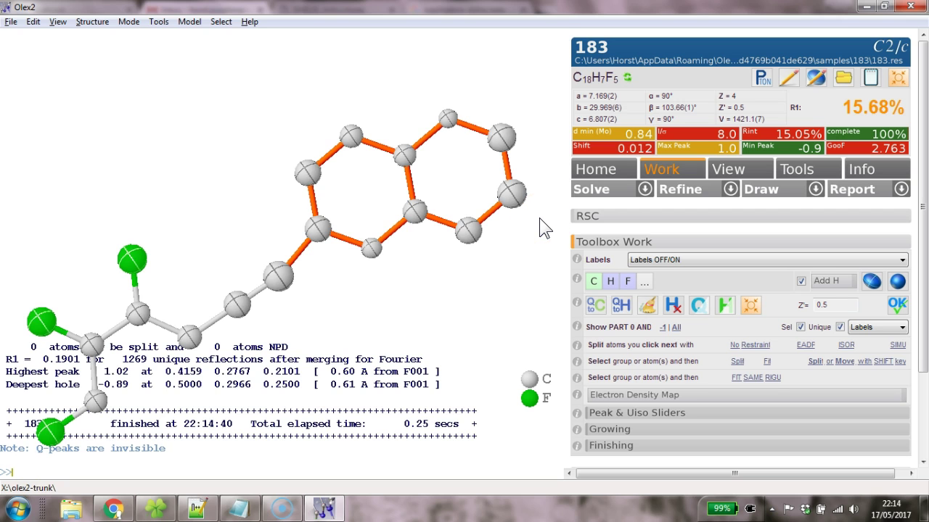
{"action": "left_click", "coordinate": [528, 218]}
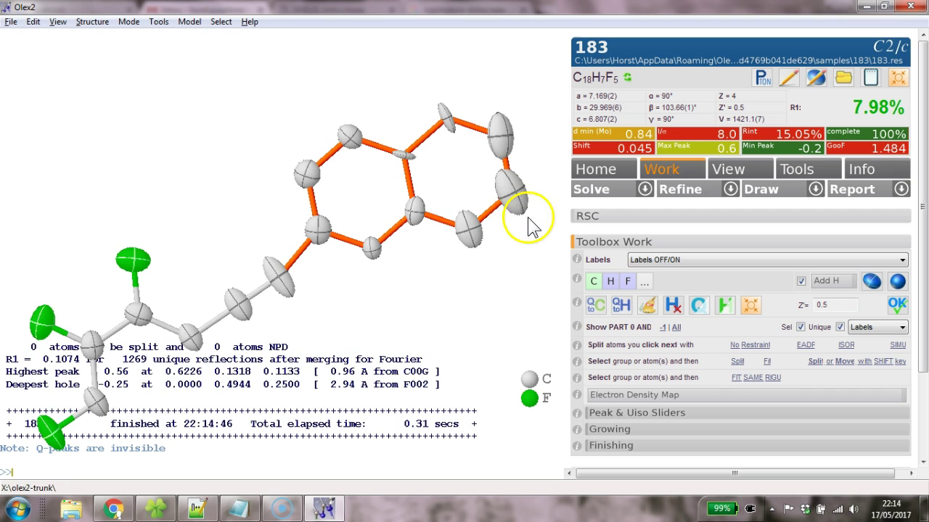
Step: Add hydrogen atoms to the structure with hadd and refine the model
{"action": "left_click_drag", "start_coordinate": [528, 218], "coordinate": [511, 258]}
{"action": "type", "text": "hadd"}
{"action": "key", "text": "Return"}
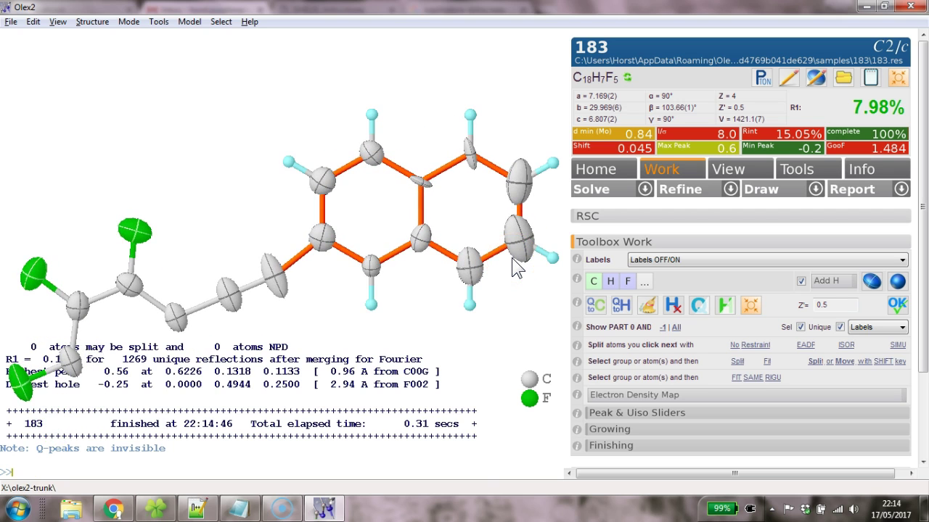
{"action": "key", "text": "ctrl+r"}
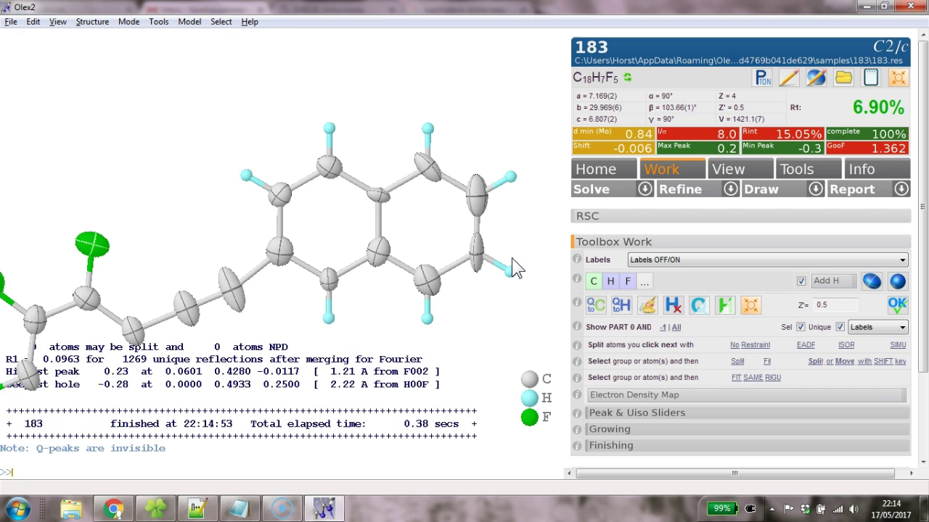
Step: Run the pv command to highlight the bonds of the disordered part
{"action": "type", "text": "pv"}
{"action": "key", "text": "Return"}
{"action": "mouse_move", "coordinate": [511, 256]}
{"action": "left_mouse_down"}
{"action": "mouse_move", "coordinate": [529, 259]}
{"action": "mouse_move", "coordinate": [518, 265]}
{"action": "left_mouse_up"}
Step: Split the two linker carbons between the fluorinated ring and the fused rings, and delete the selected pair of split atoms
{"action": "left_click", "coordinate": [233, 282]}
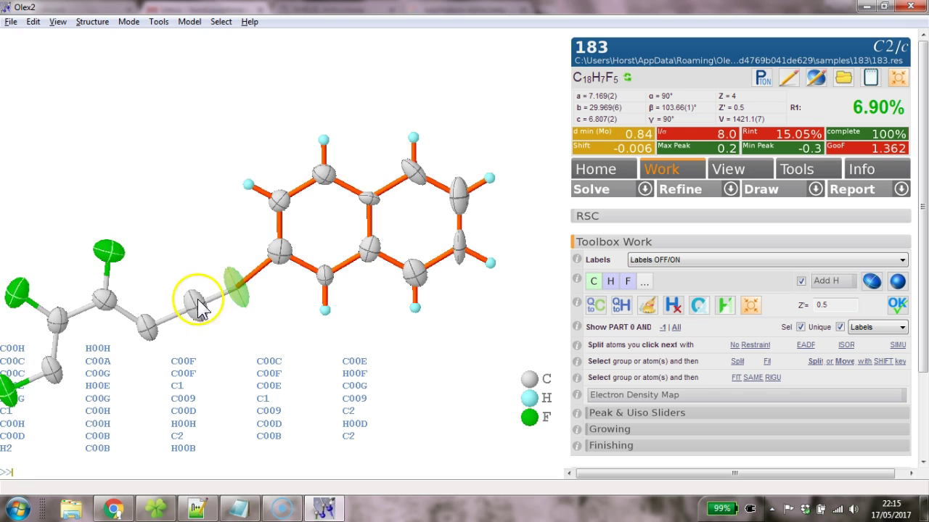
{"action": "type", "text": "split"}
{"action": "key", "text": "Return"}
{"action": "left_click_drag", "start_coordinate": [193, 301], "coordinate": [215, 314]}
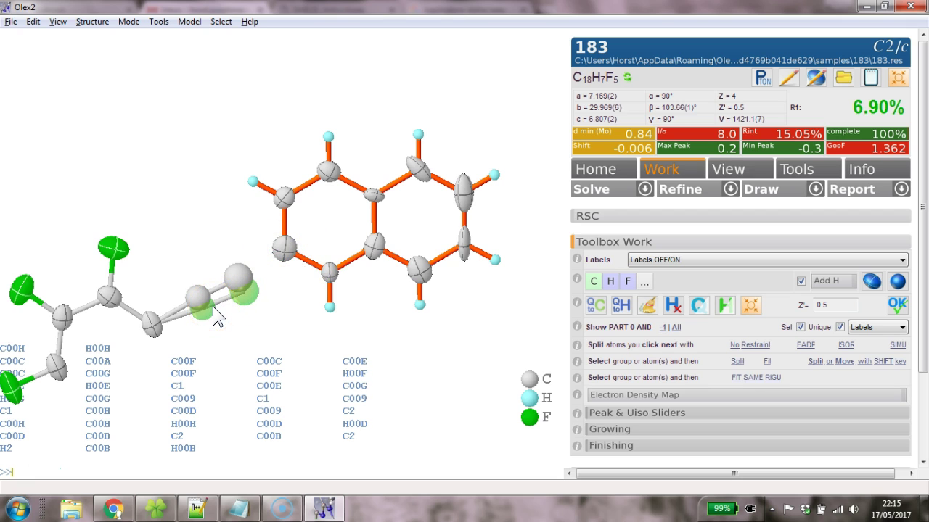
{"action": "key", "text": "Delete"}
Step: Assign the two remaining linker carbons to part -1 with a value of 10.5 and refine
{"action": "left_click", "coordinate": [244, 288]}
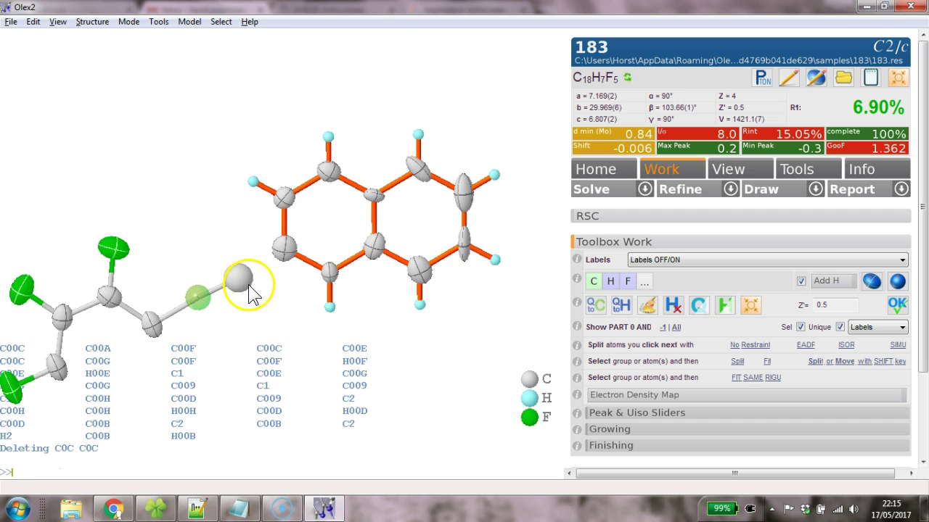
{"action": "type", "text": "part "}
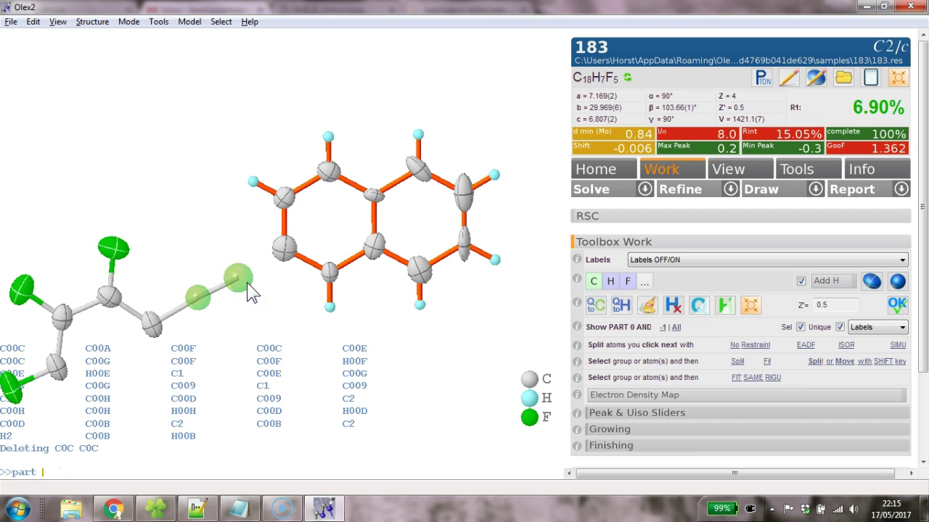
{"action": "type", "text": "-1 10.5"}
{"action": "key", "text": "Return"}
{"action": "left_click", "coordinate": [233, 267]}
{"action": "key", "text": "ctrl+r"}
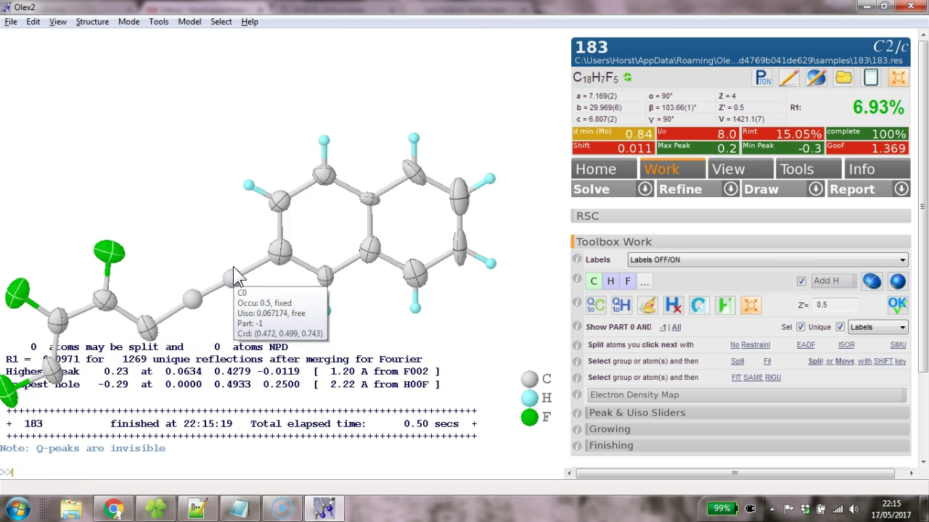
Step: Highlight the disordered part's bonds with pv, then make the two linker carbons anisotropic with anis and refine
{"action": "type", "text": "pv"}
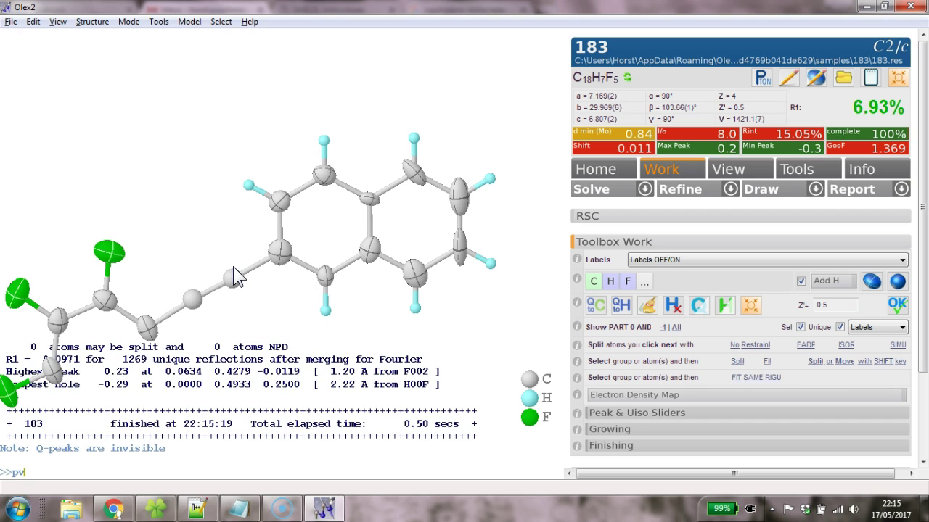
{"action": "key", "text": "Return"}
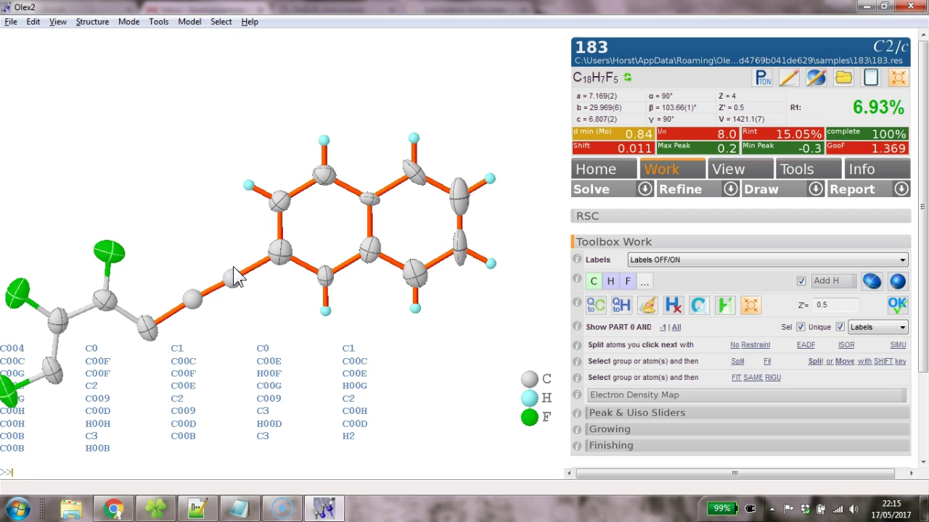
{"action": "left_click", "coordinate": [278, 254]}
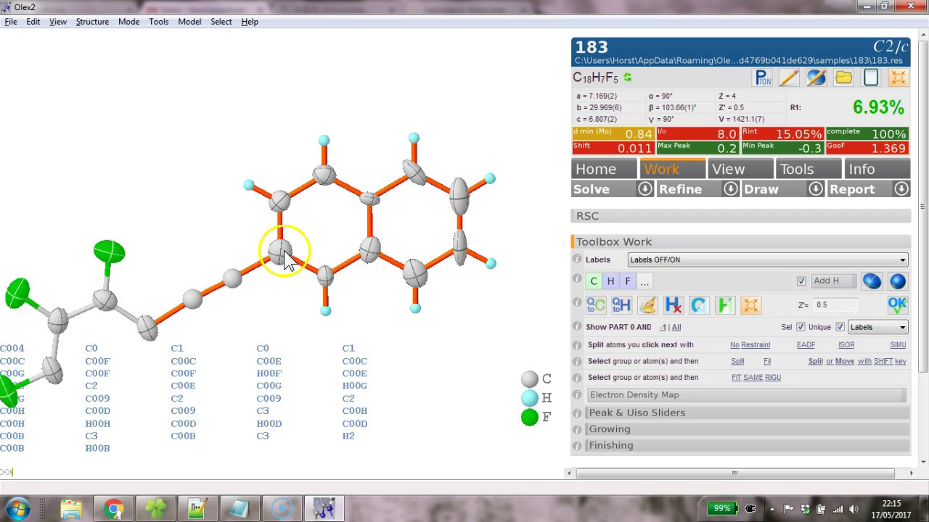
{"action": "left_click_drag", "start_coordinate": [285, 261], "coordinate": [259, 189]}
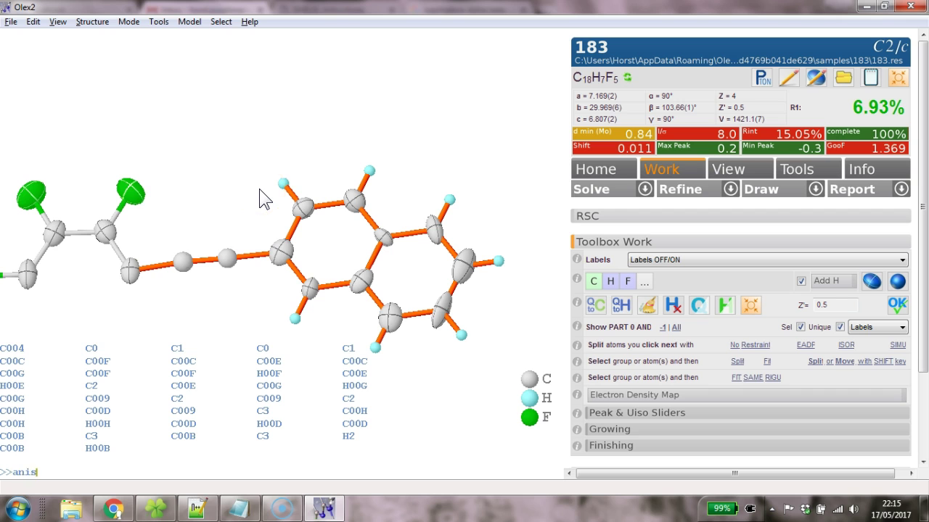
{"action": "key", "text": "ctrl+r"}
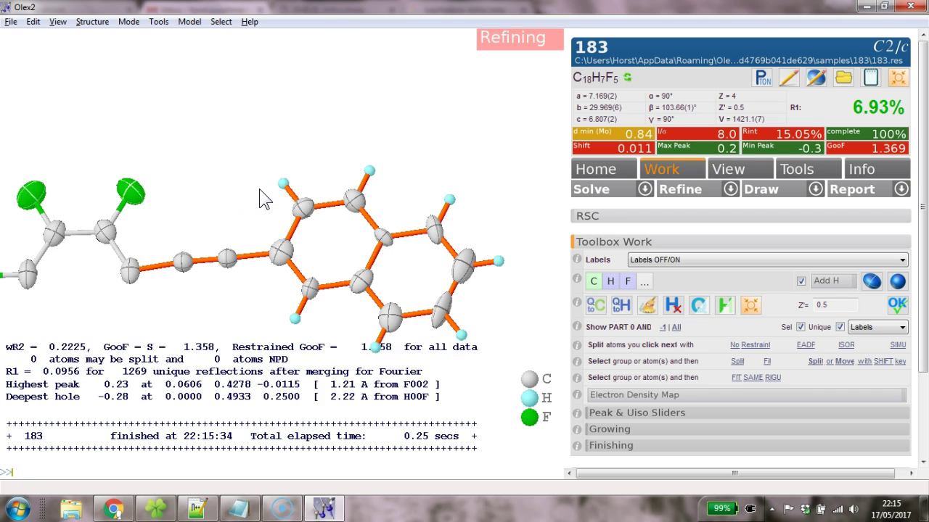
Step: Enable automatic weight updating for R1 below 15.0% in the refinement settings and refine the structure twice
{"action": "left_click_drag", "start_coordinate": [385, 173], "coordinate": [398, 216]}
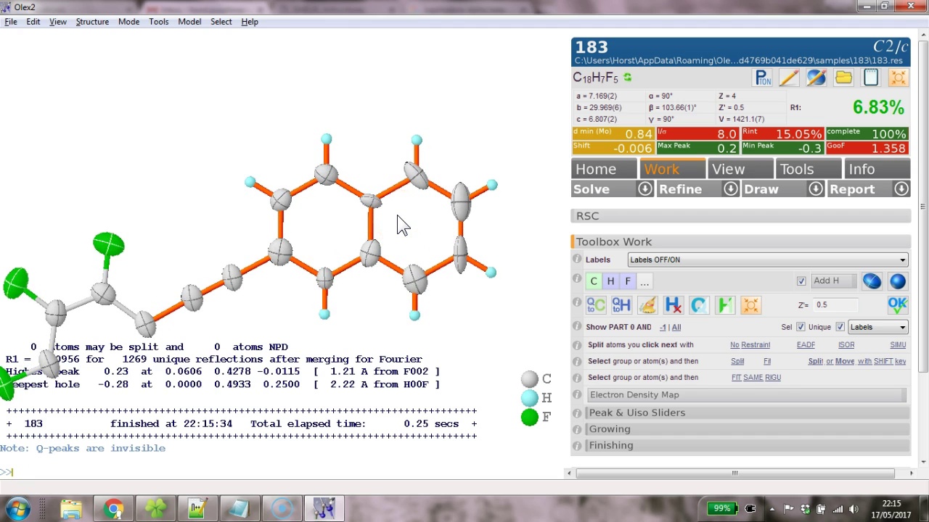
{"action": "mouse_move", "coordinate": [277, 200]}
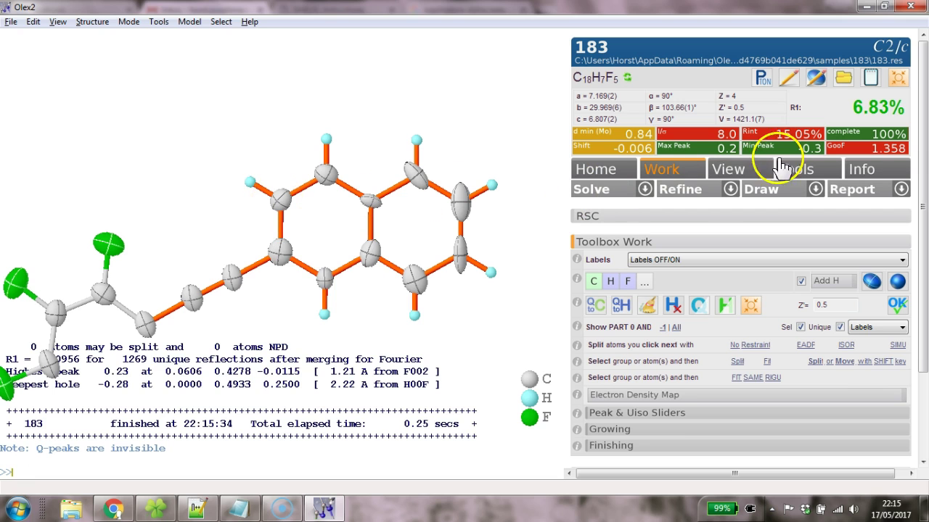
{"action": "left_click", "coordinate": [727, 189]}
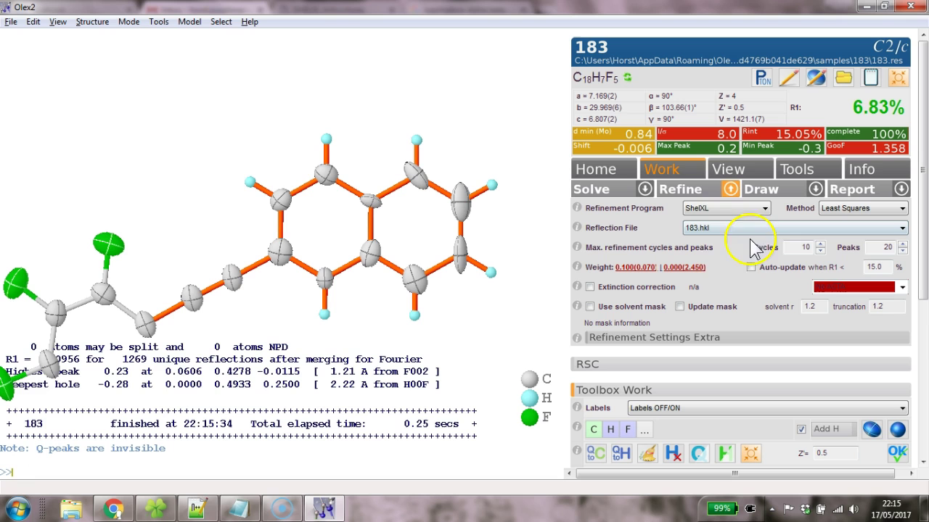
{"action": "left_click", "coordinate": [751, 267]}
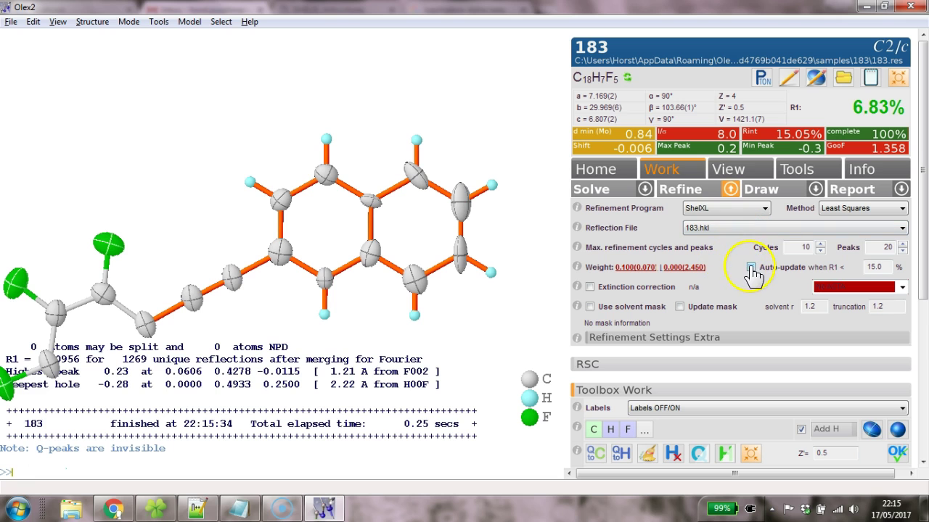
{"action": "left_click", "coordinate": [689, 190]}
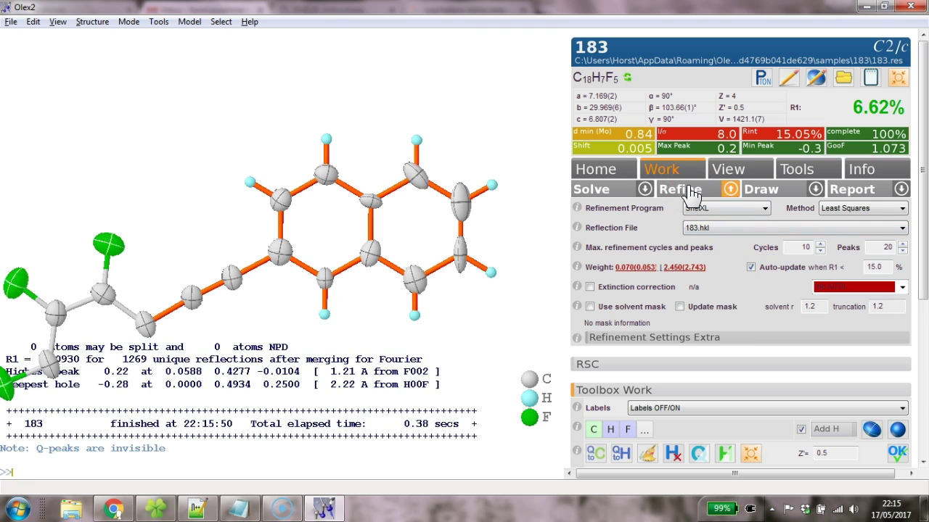
{"action": "left_click", "coordinate": [690, 190]}
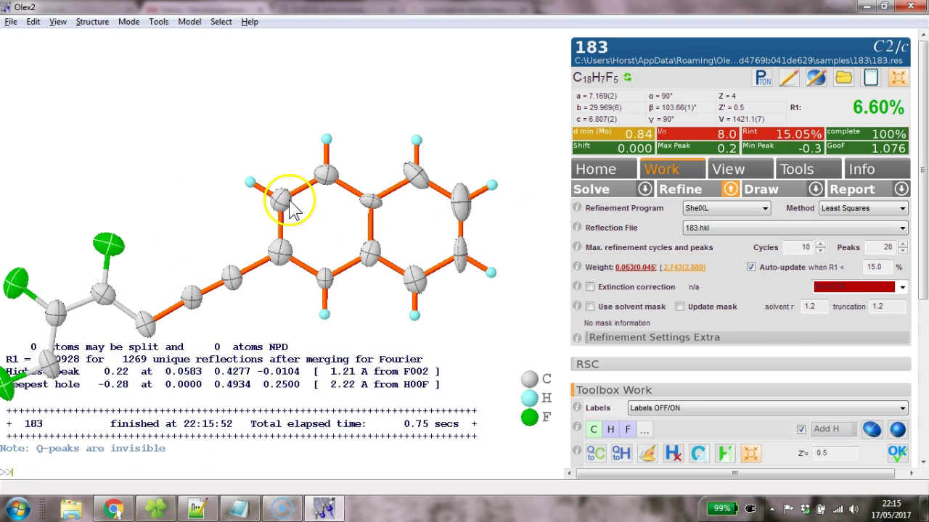
Step: Select all part -1 atoms, apply a RIGU restraint to them with the hydrogens hidden, and refine
{"action": "mouse_move", "coordinate": [287, 207]}
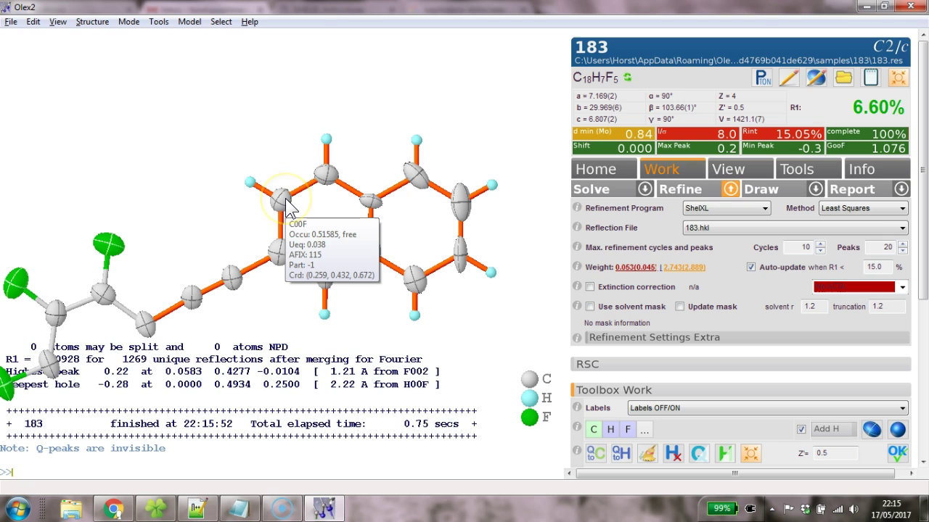
{"action": "type", "text": "sel part -1"}
{"action": "key", "text": "Return"}
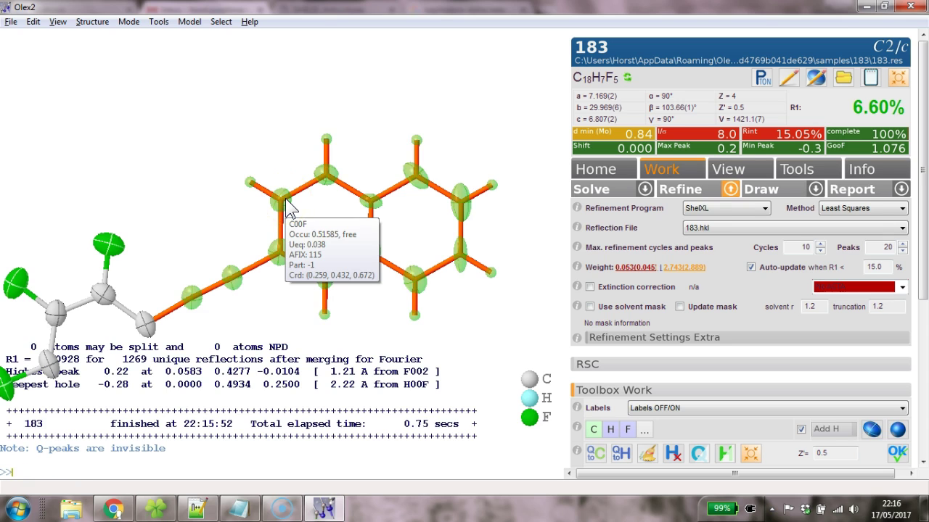
{"action": "key", "text": "ctrl+h"}
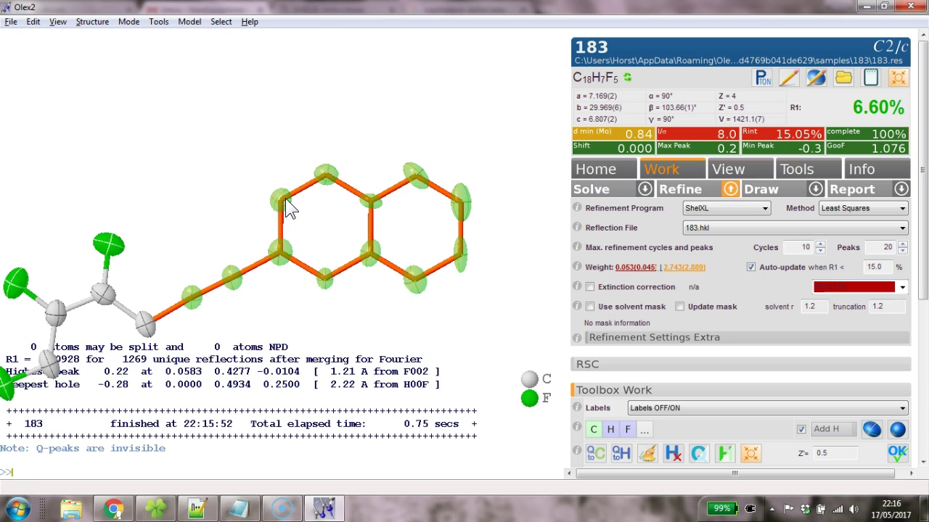
{"action": "type", "text": "rigu"}
{"action": "key", "text": "Return"}
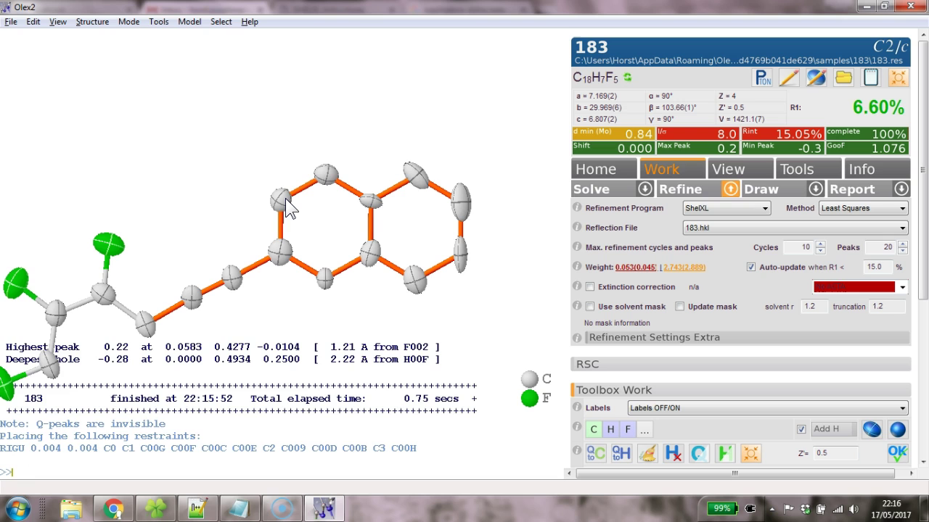
{"action": "key", "text": "ctrl+r"}
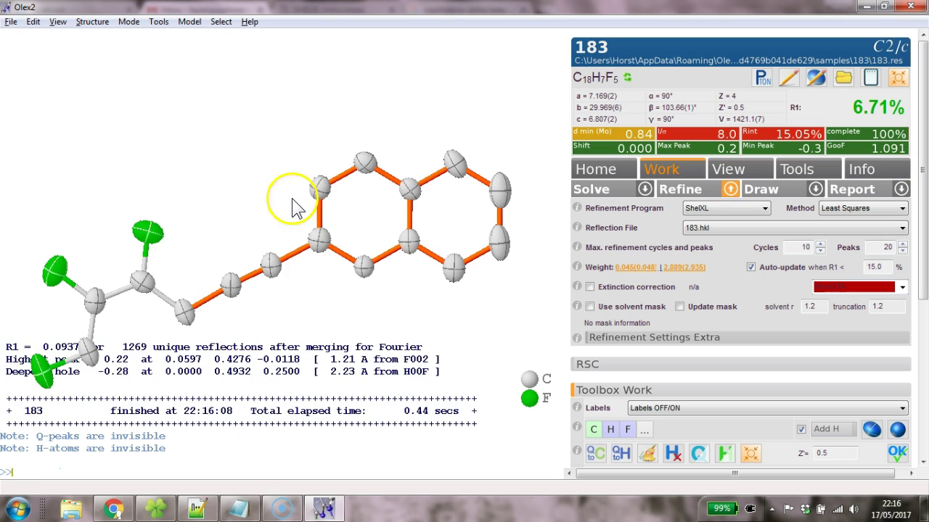
Step: Show the hydrogen atoms again and grow the structure to generate the symmetry-related half of the disordered molecule
{"action": "key", "text": "ctrl+h"}
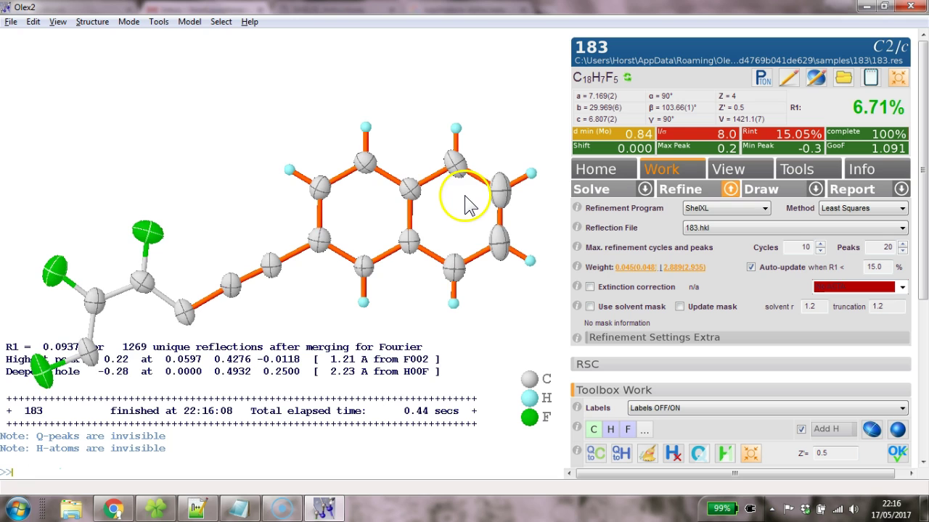
{"action": "key", "text": "ctrl+g"}
{"action": "left_click", "coordinate": [221, 298]}
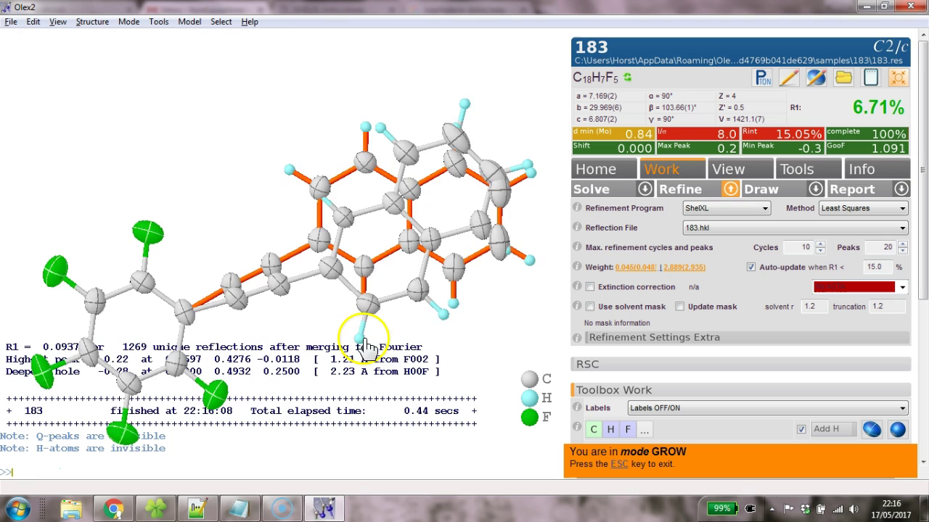
{"action": "left_click_drag", "start_coordinate": [364, 324], "coordinate": [372, 363]}
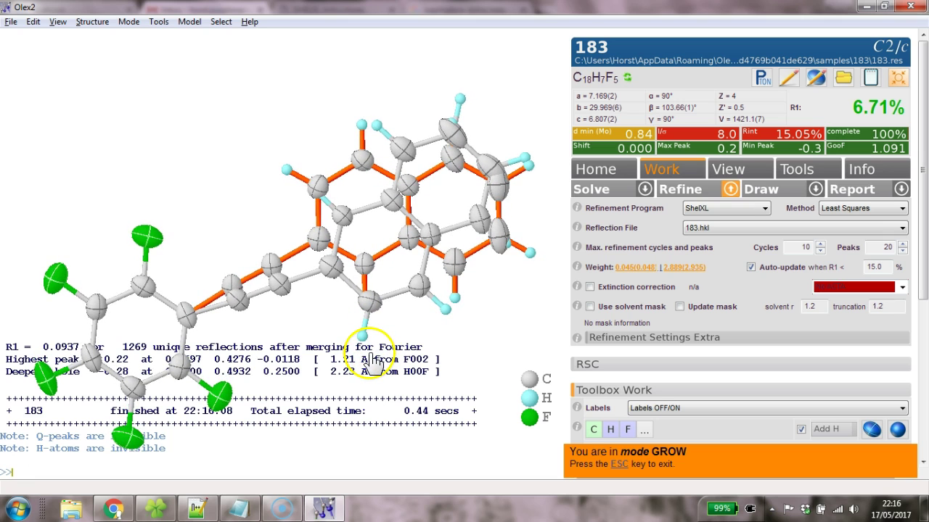